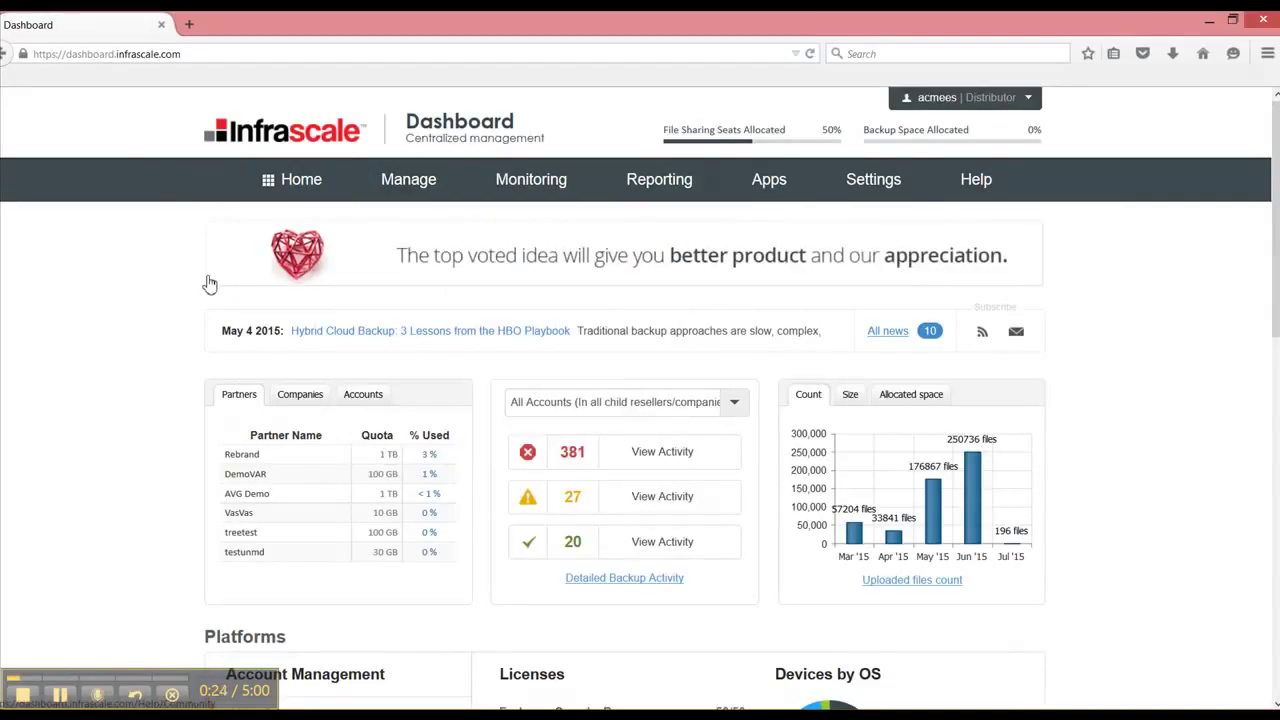
# - Open the Manage dropdown from the top navigation bar on the Dashboard home page
pyautogui.moveTo(408, 187)
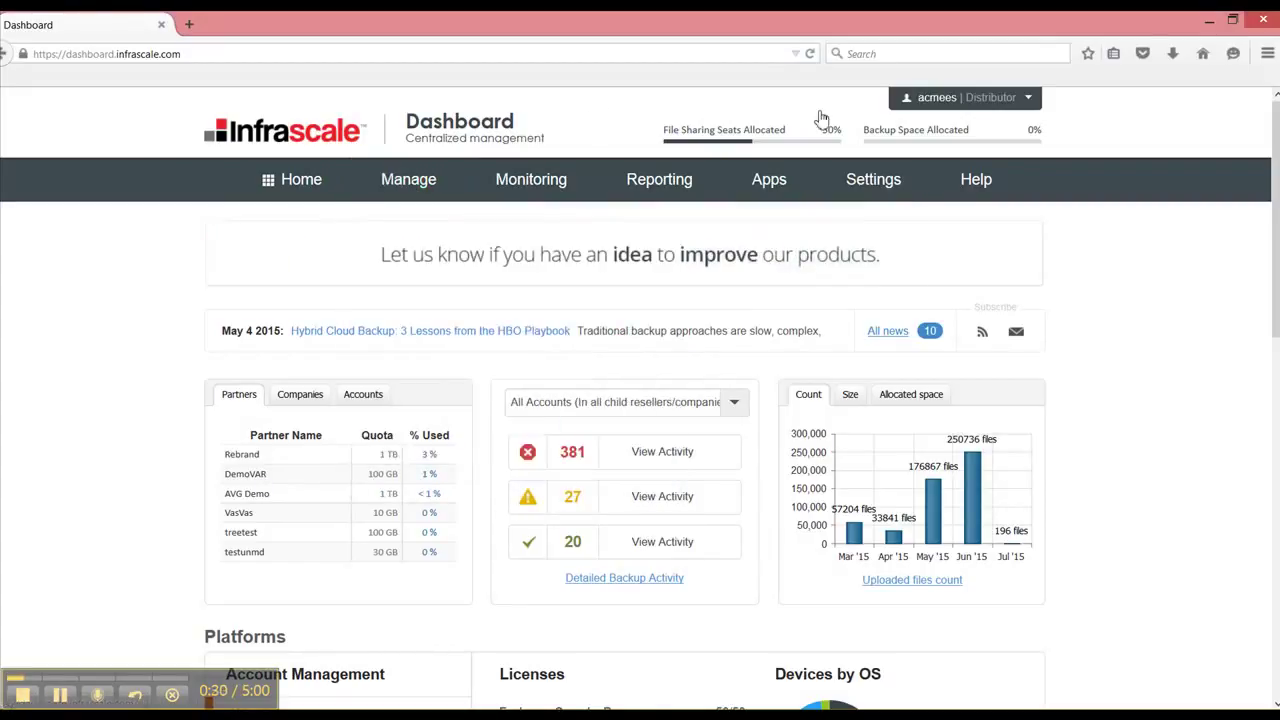
# - Expand the Companies submenu under Manage to reveal Add New Company and View Companies
pyautogui.moveTo(443, 172)
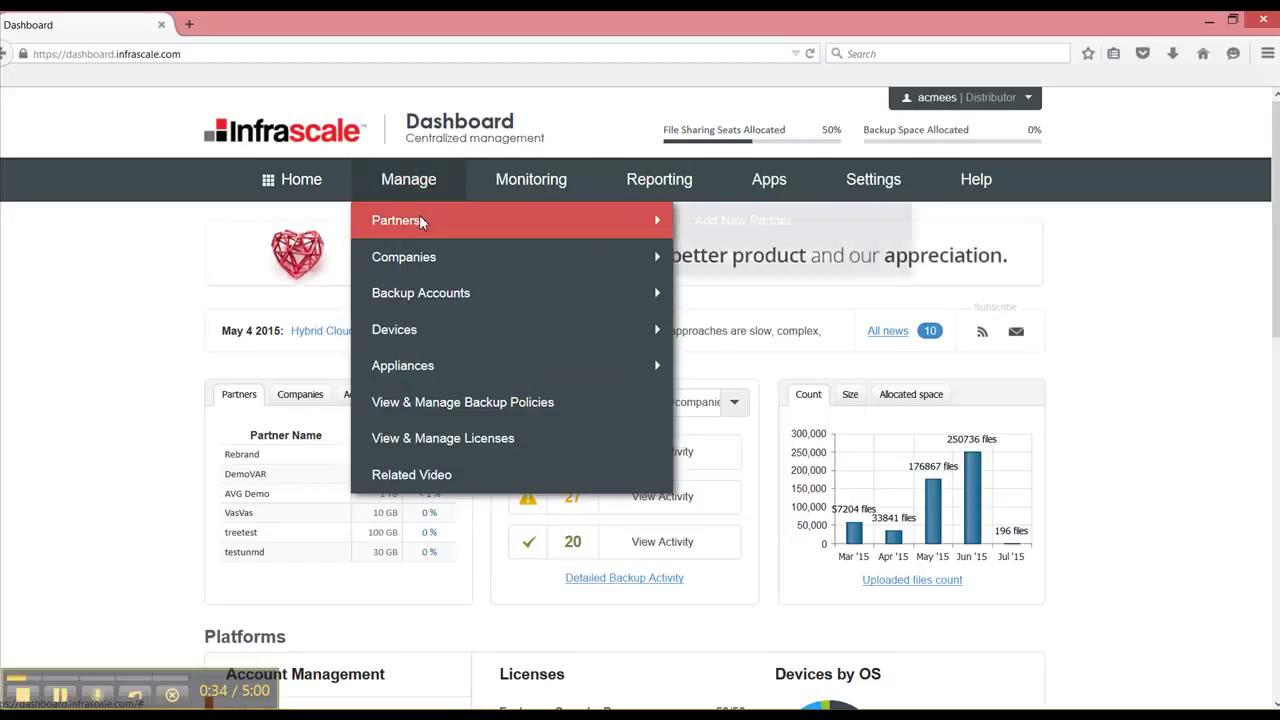
pyautogui.moveTo(412, 232)
pyautogui.moveTo(409, 268)
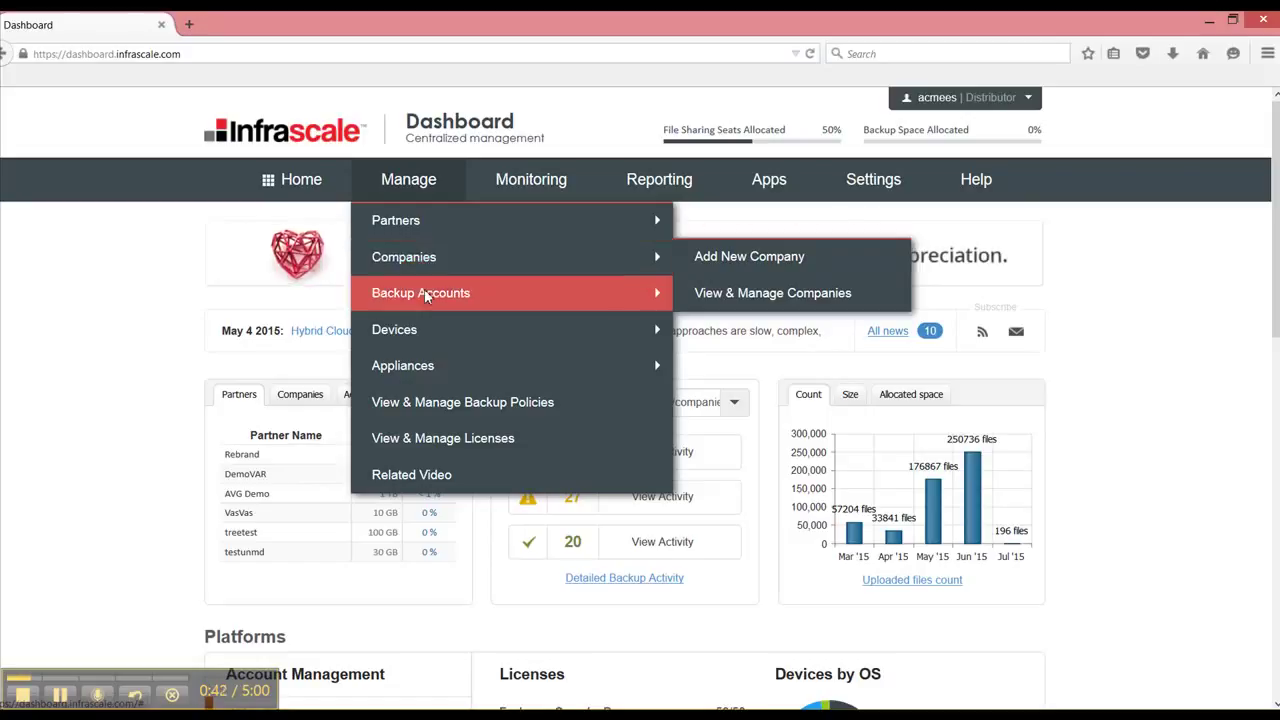
pyautogui.moveTo(424, 305)
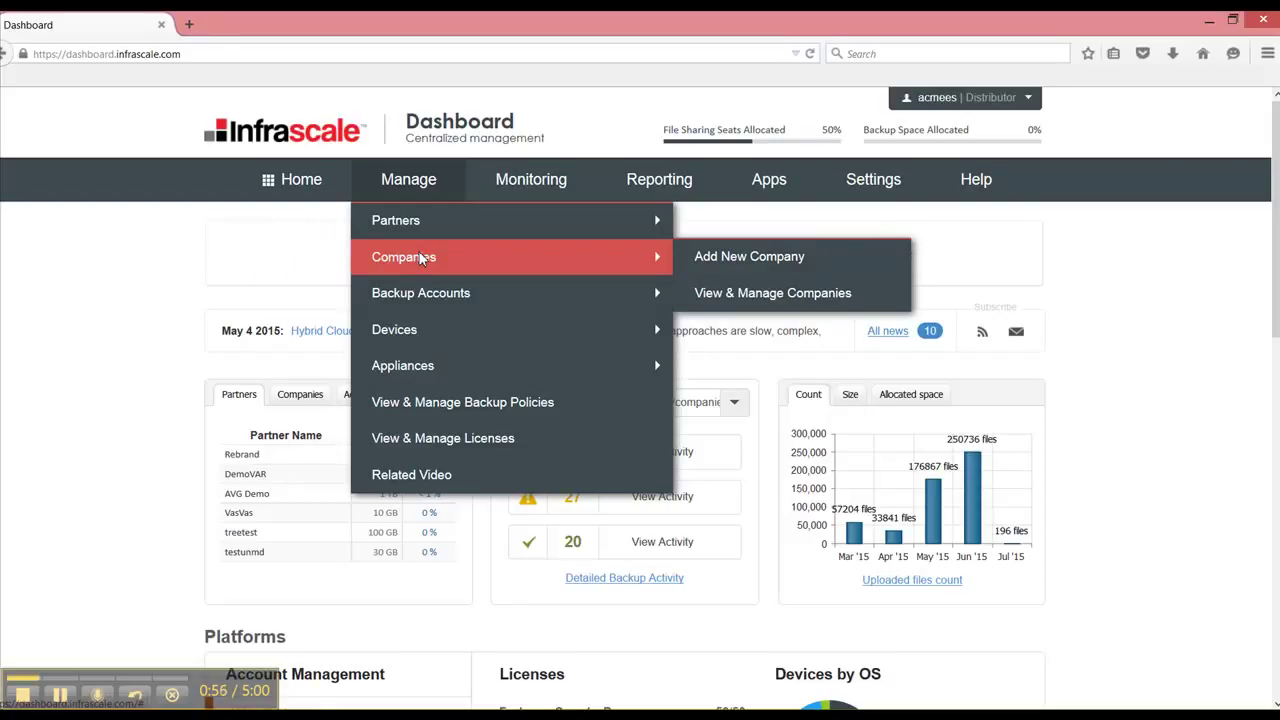
# - Start adding a new company and name it 'New Company Name'
pyautogui.click(726, 260)
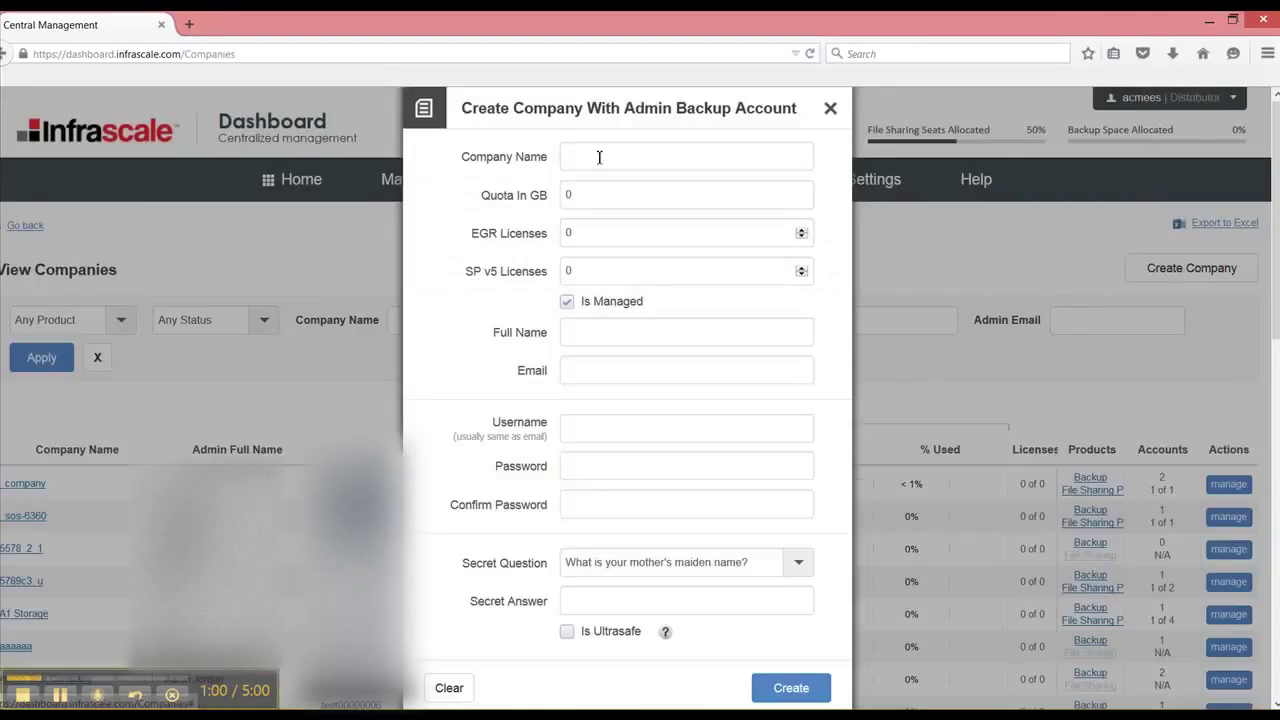
pyautogui.click(599, 157)
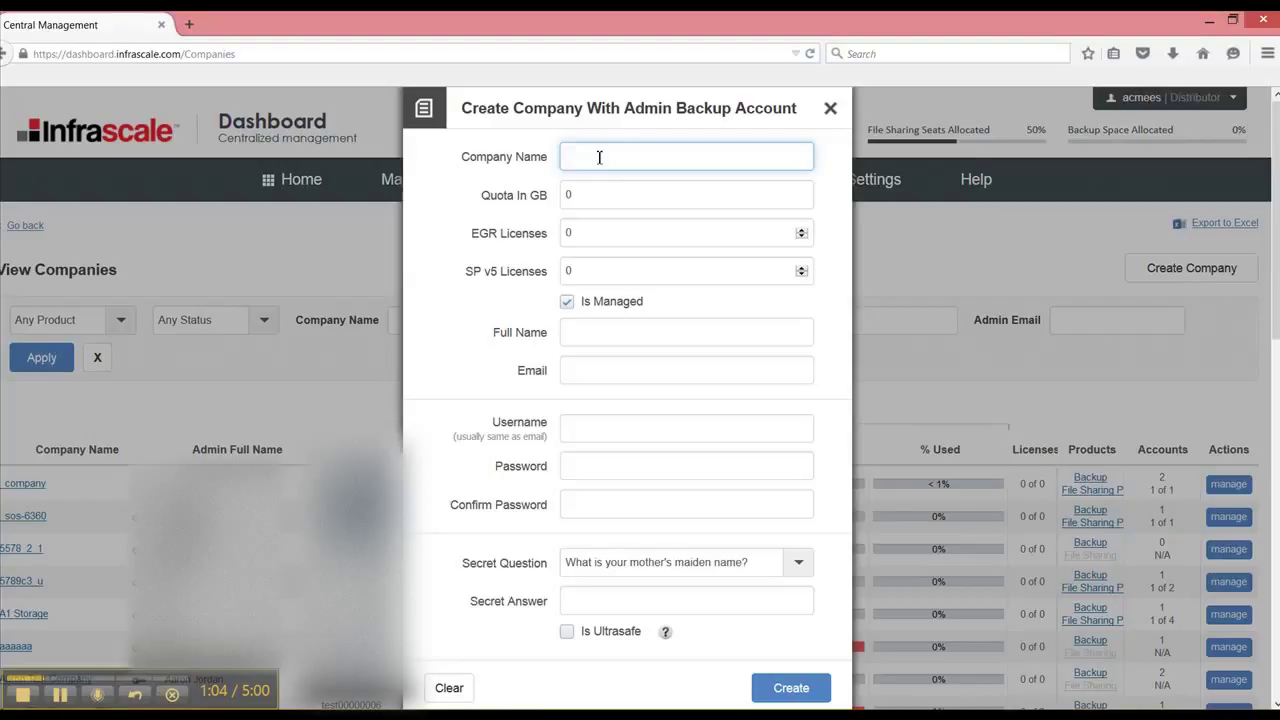
pyautogui.write('New Company')
pyautogui.press('BackSpace')
pyautogui.press('BackSpace')
pyautogui.press('BackSpace')
pyautogui.press('BackSpace')
pyautogui.press('BackSpace')
pyautogui.press('BackSpace')
pyautogui.press('BackSpace')
pyautogui.write('ompany Name')
# - Set Quota In GB to 10, leave EGR licences at 0, and untick Is Managed
pyautogui.click(587, 193)
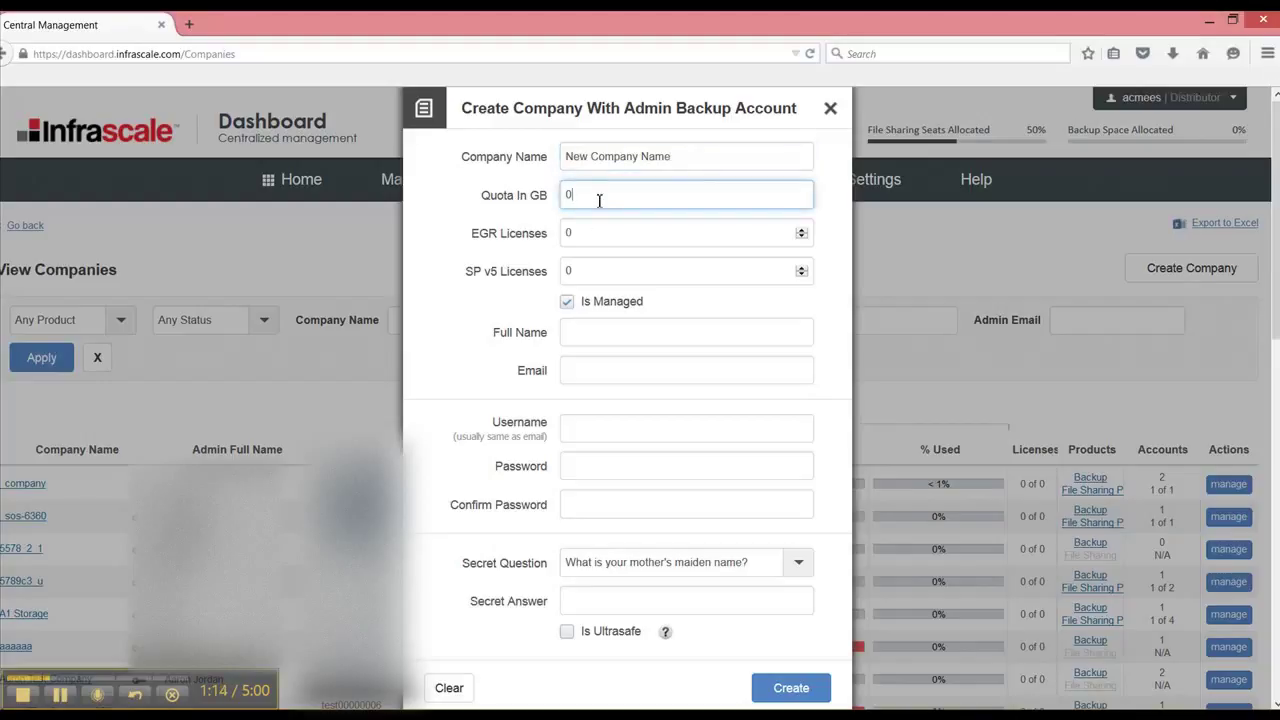
pyautogui.press('BackSpace')
pyautogui.write('10')
pyautogui.click(587, 230)
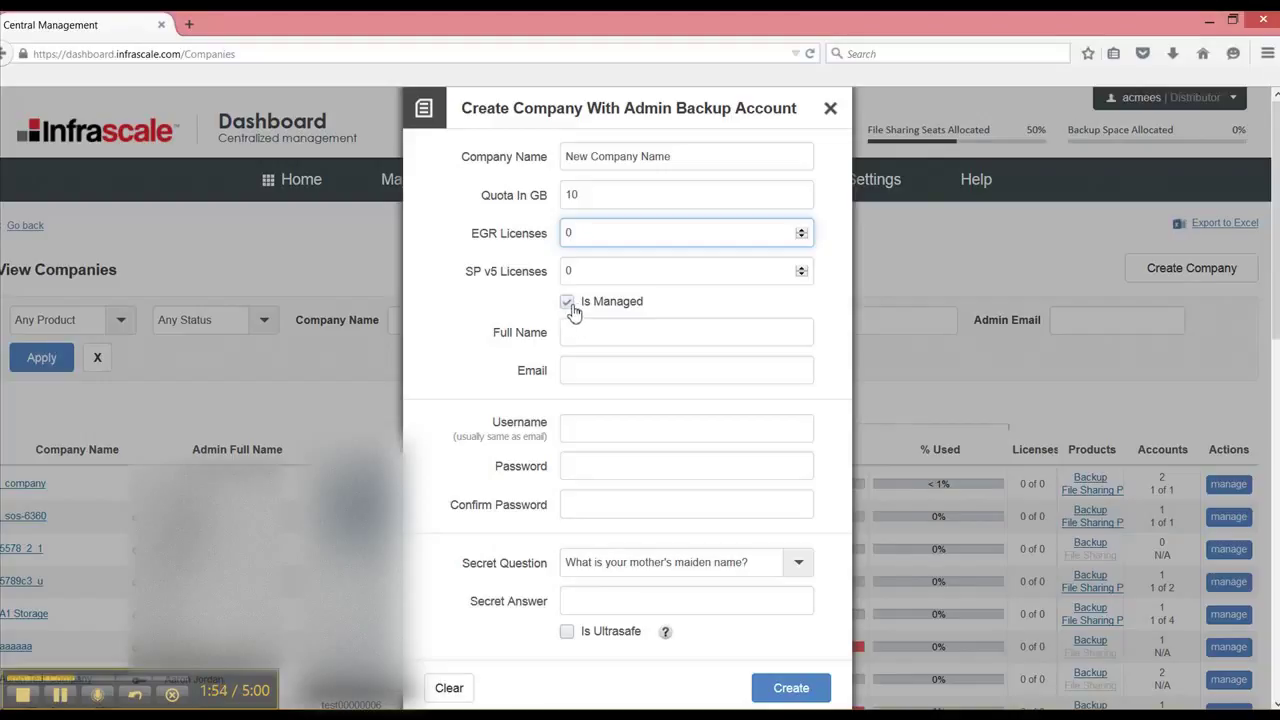
pyautogui.click(567, 303)
pyautogui.click(570, 324)
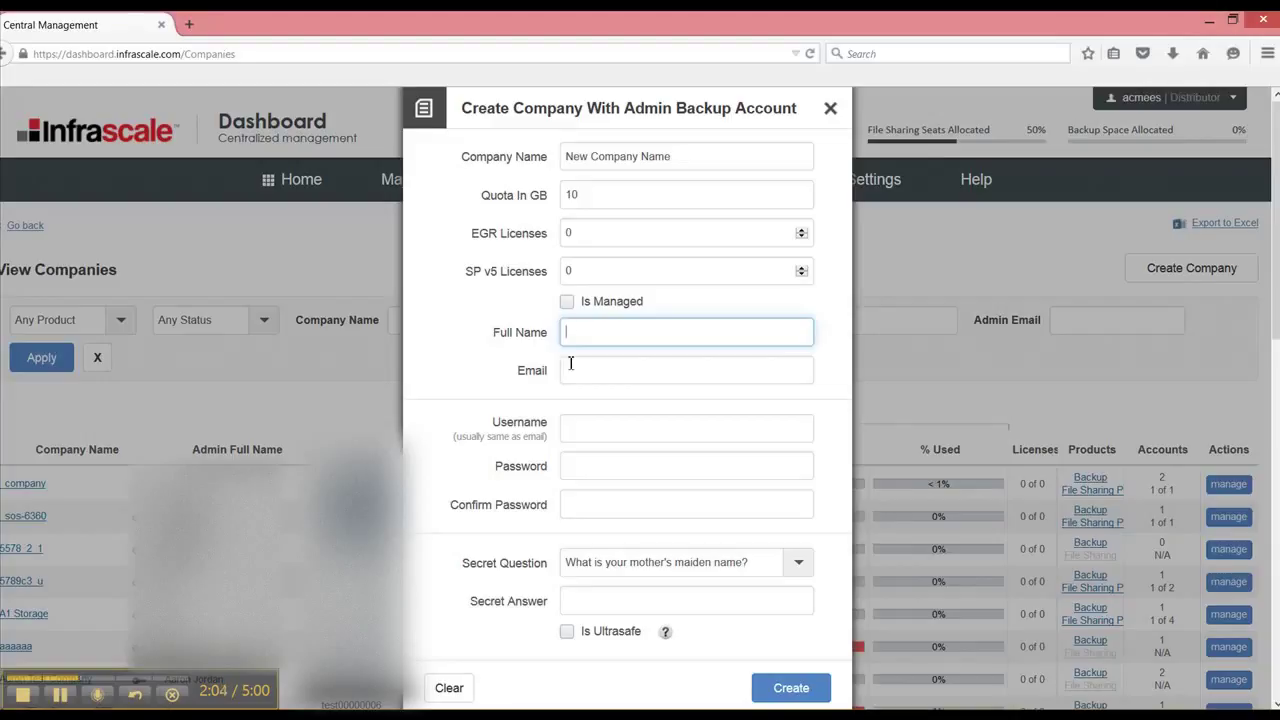
# - Re-tick Is Managed and fill in the admin's full name, e-mail, username, password, confirmation and secret answer
pyautogui.click(567, 302)
pyautogui.click(576, 328)
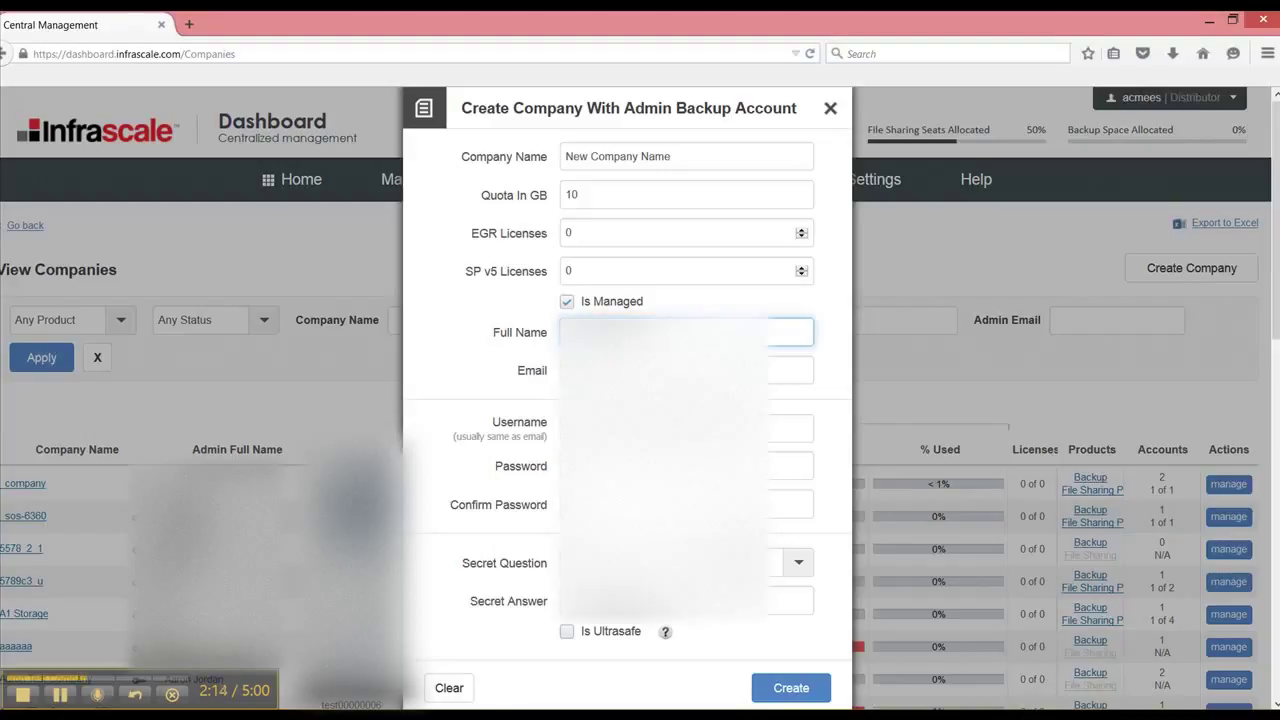
pyautogui.click(790, 370)
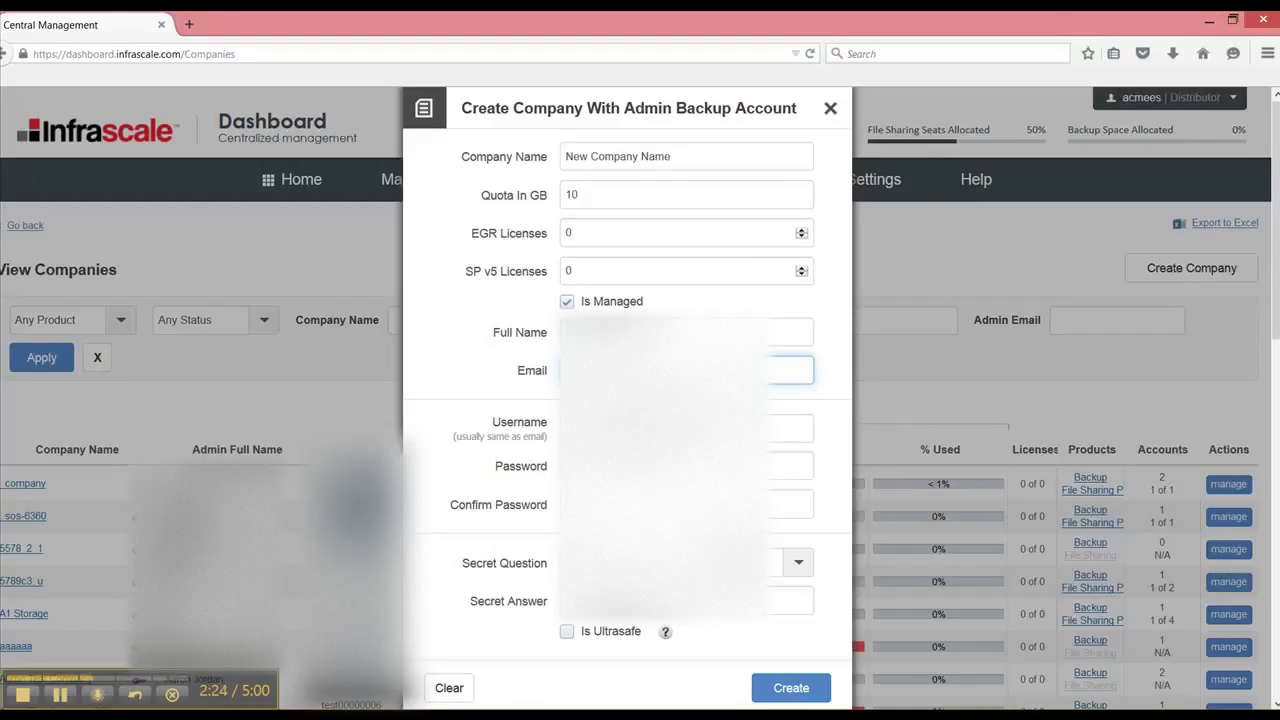
pyautogui.click(700, 428)
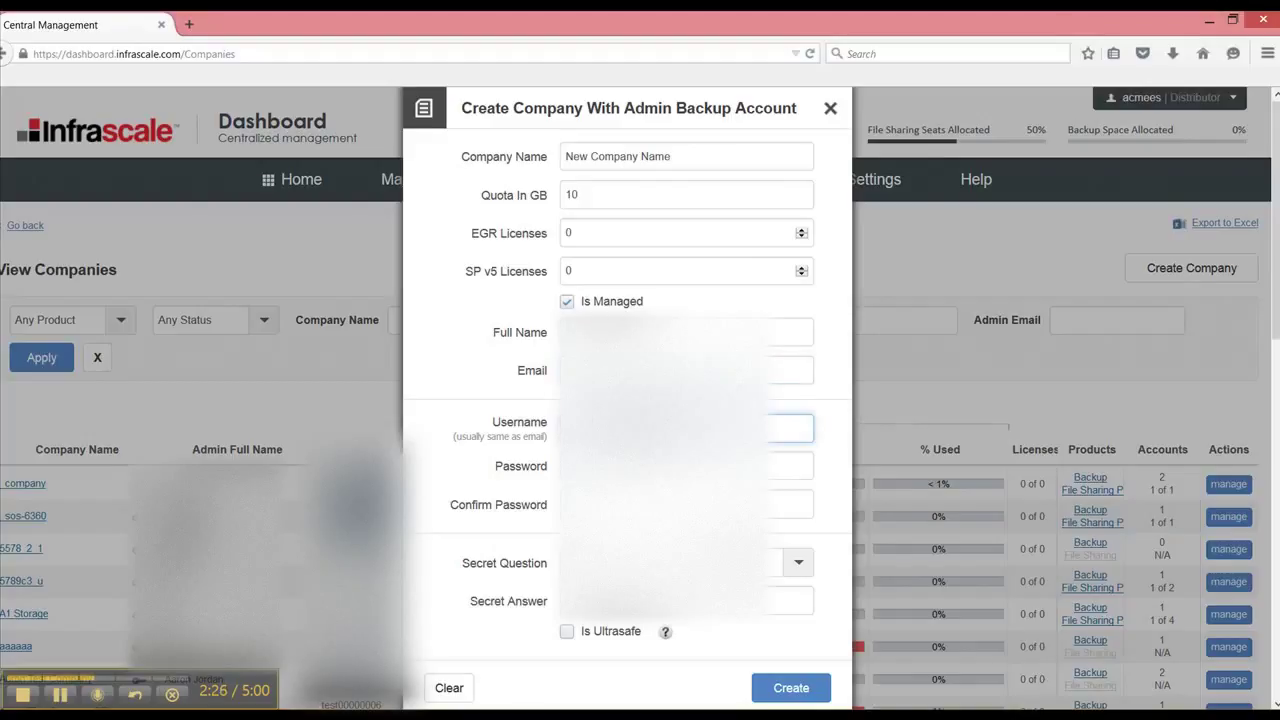
pyautogui.click(700, 466)
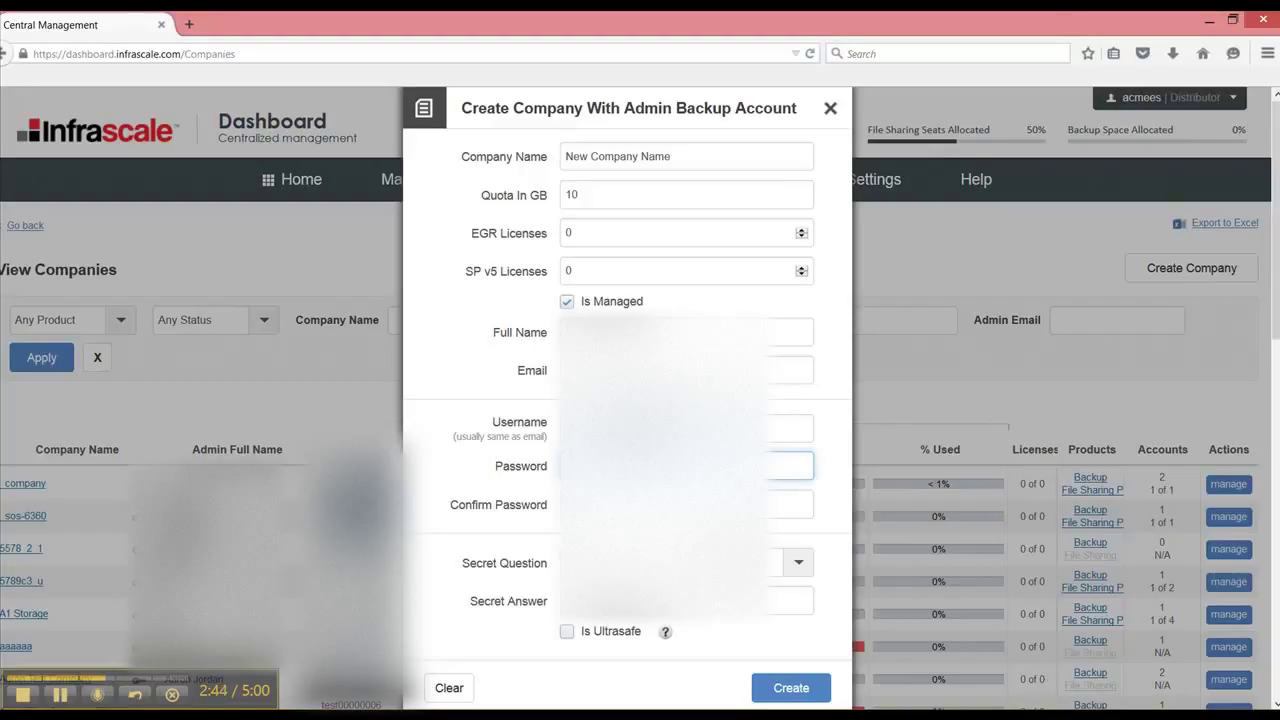
pyautogui.click(686, 505)
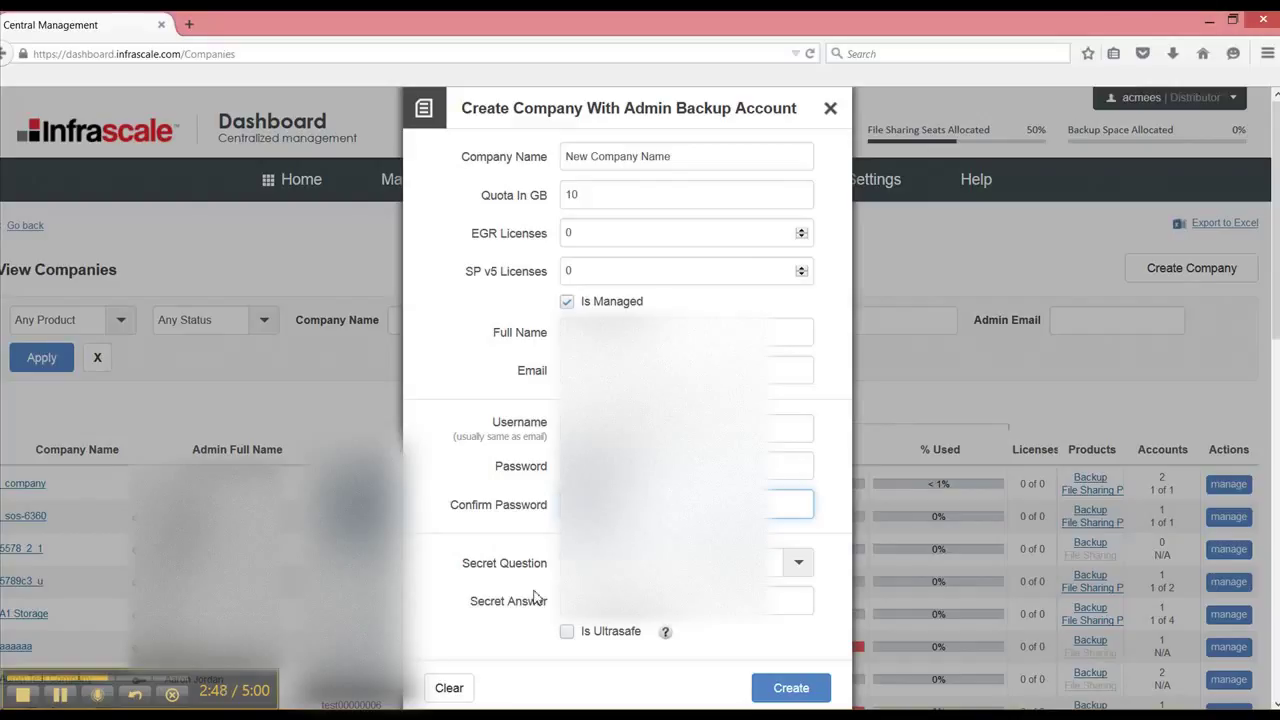
pyautogui.click(686, 601)
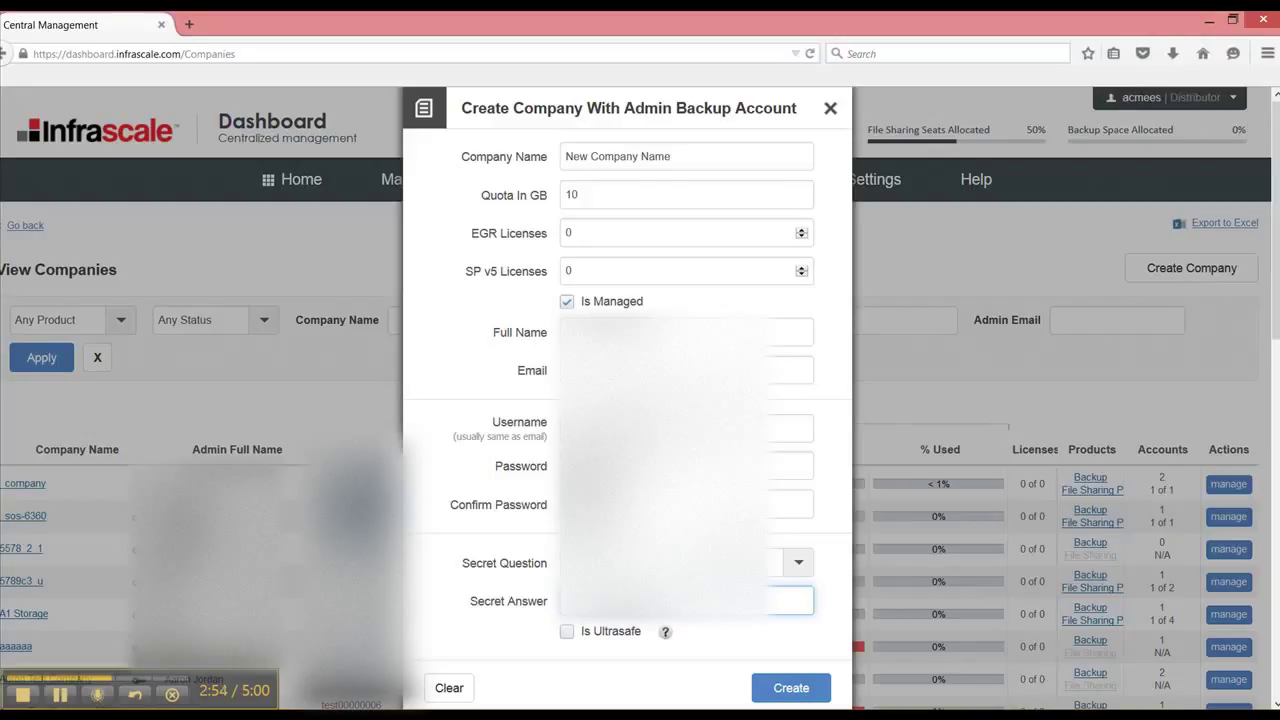
pyautogui.scroll(-3, 640, 400)
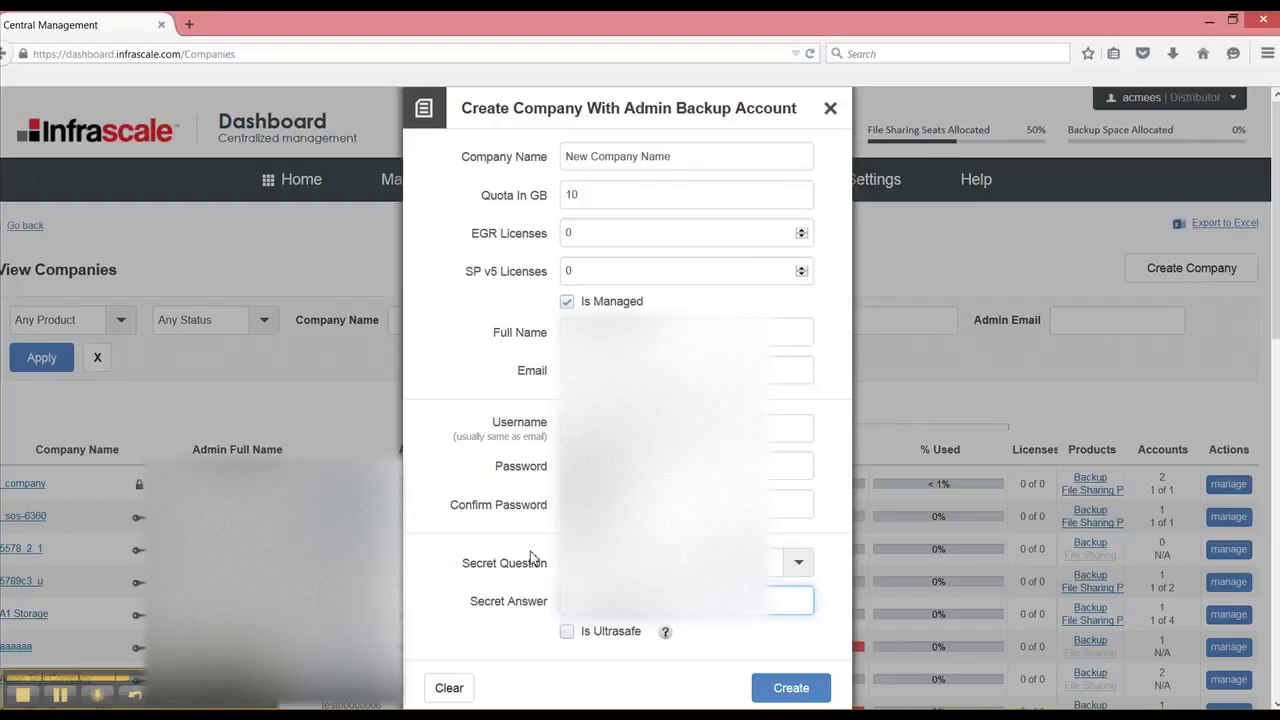
# - Create the company and admin account, decline Firefox's password save, and close the form
pyautogui.click(791, 688)
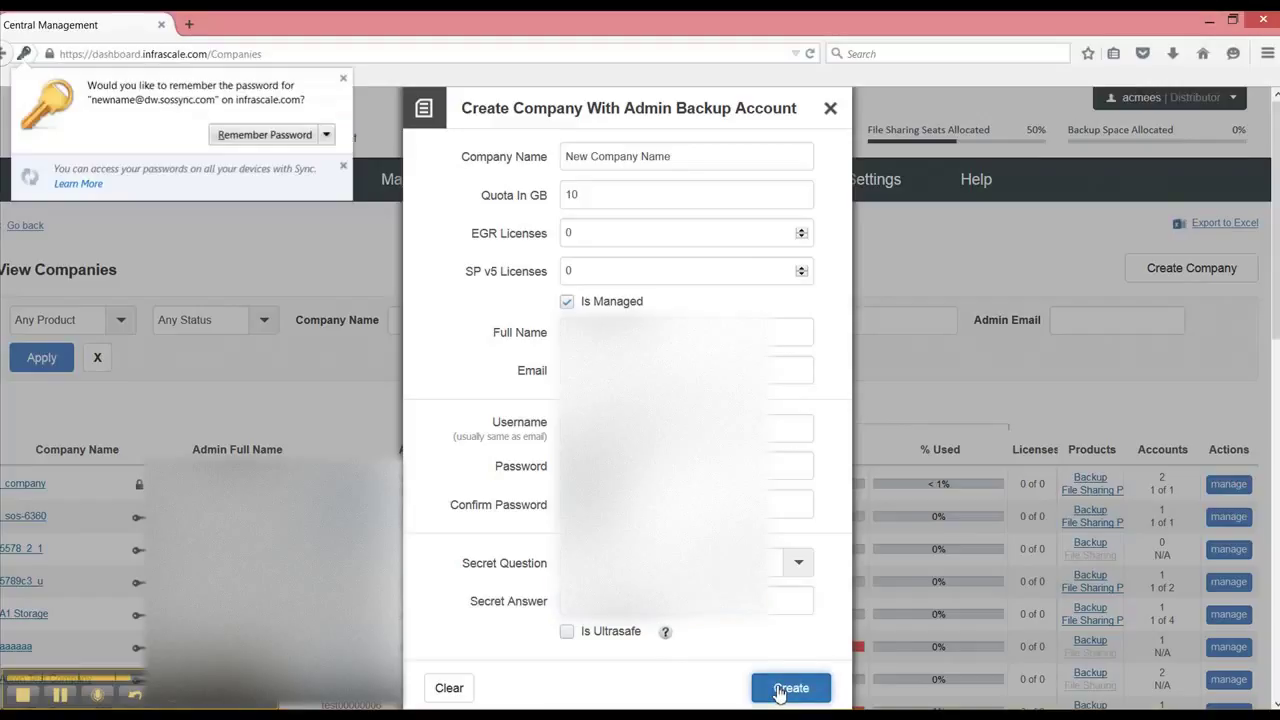
pyautogui.click(327, 134)
pyautogui.click(314, 170)
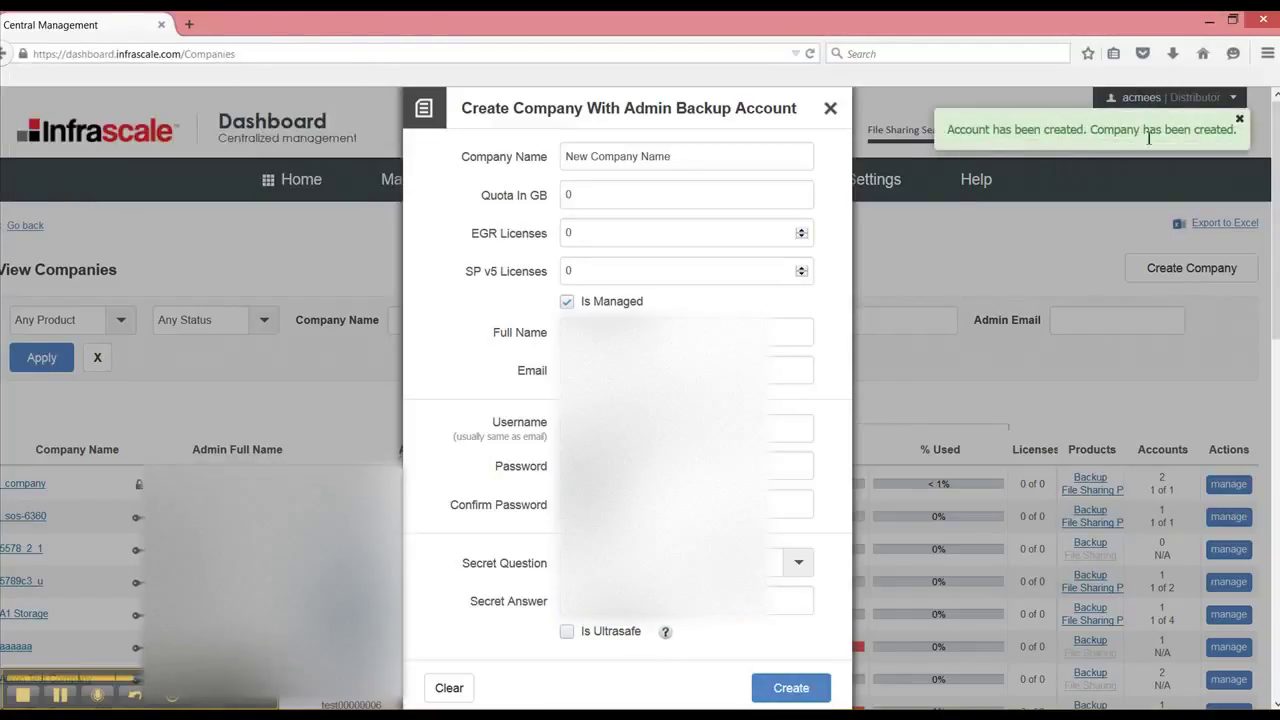
pyautogui.click(830, 108)
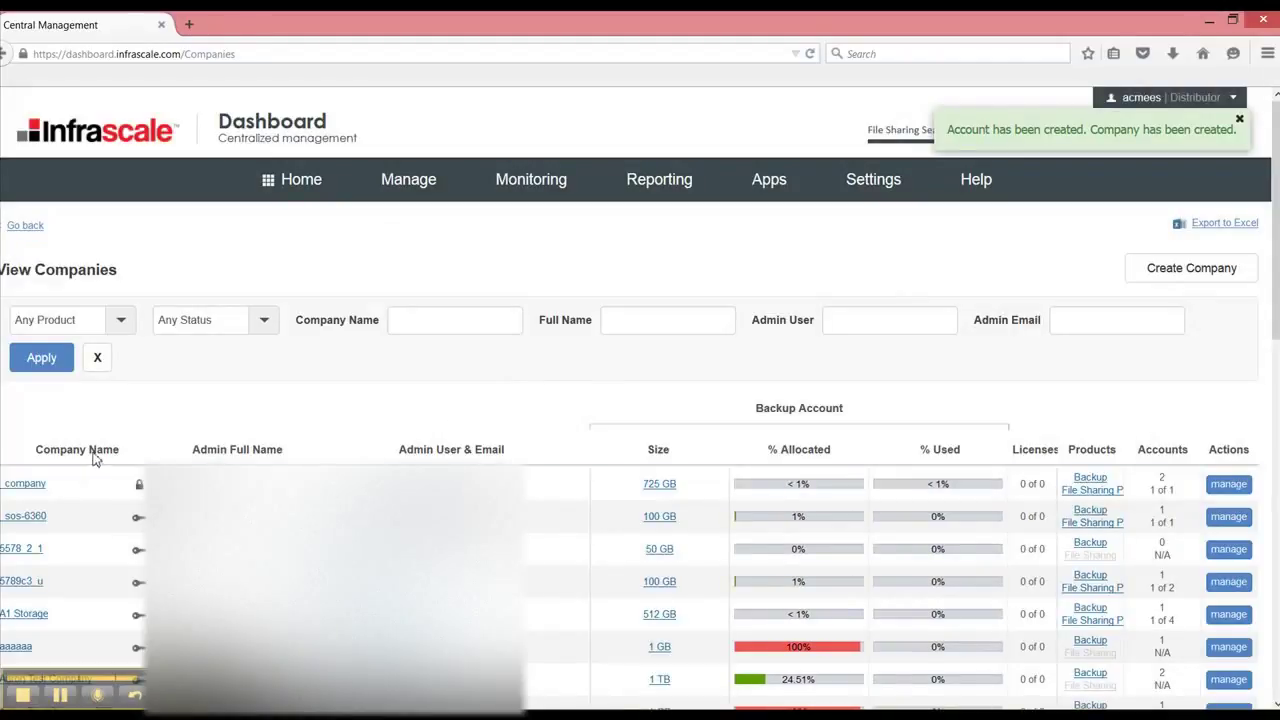
# - Filter companies by 'new' and open the manage actions for New Company Name
pyautogui.click(451, 324)
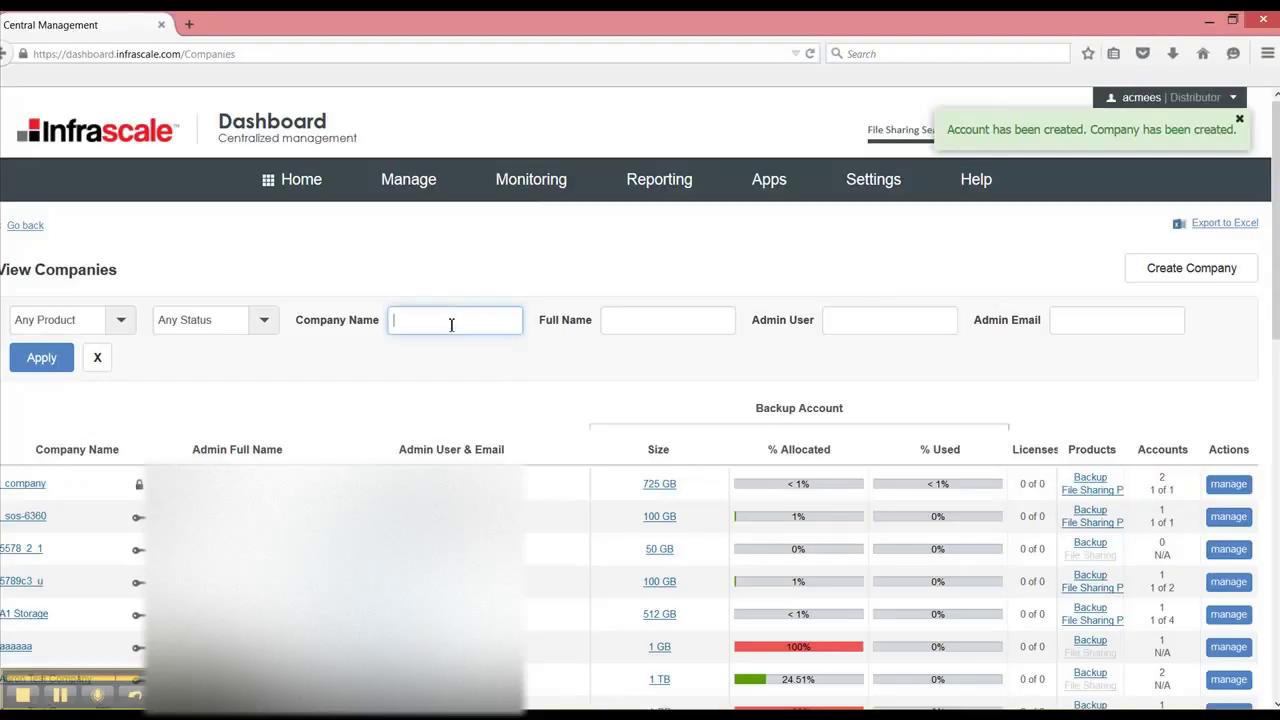
pyautogui.write('new')
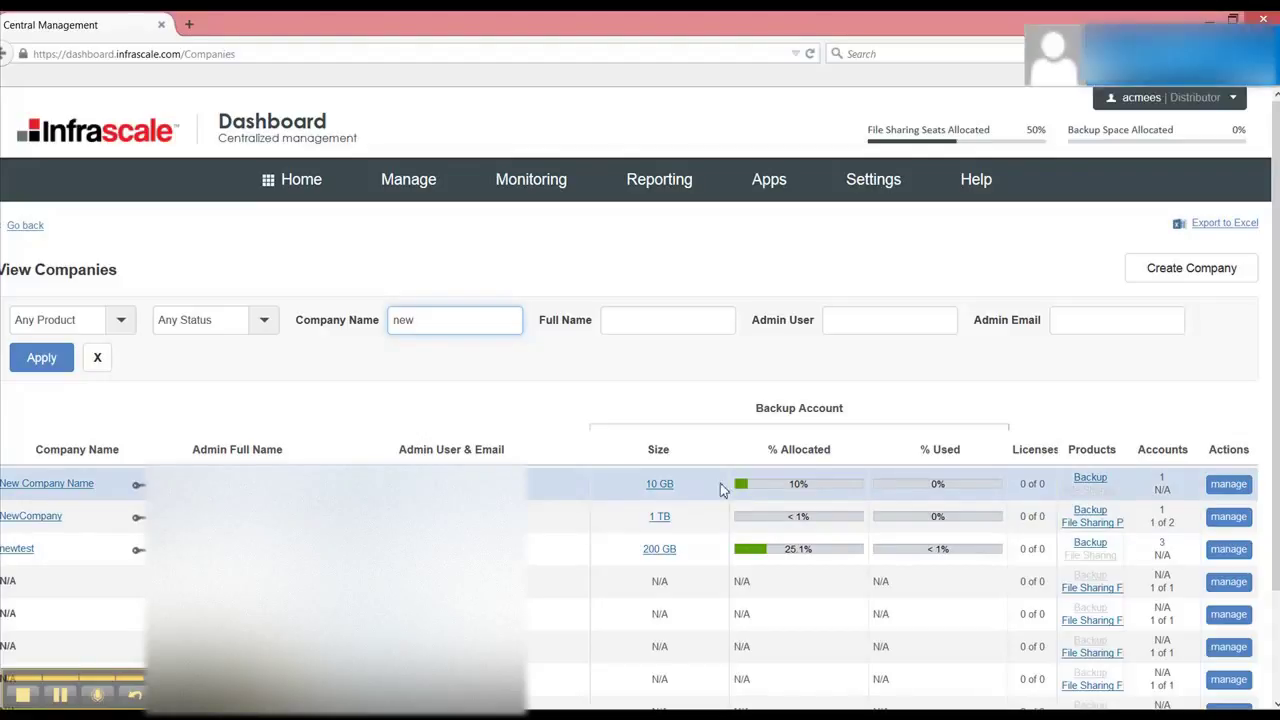
pyautogui.click(1228, 488)
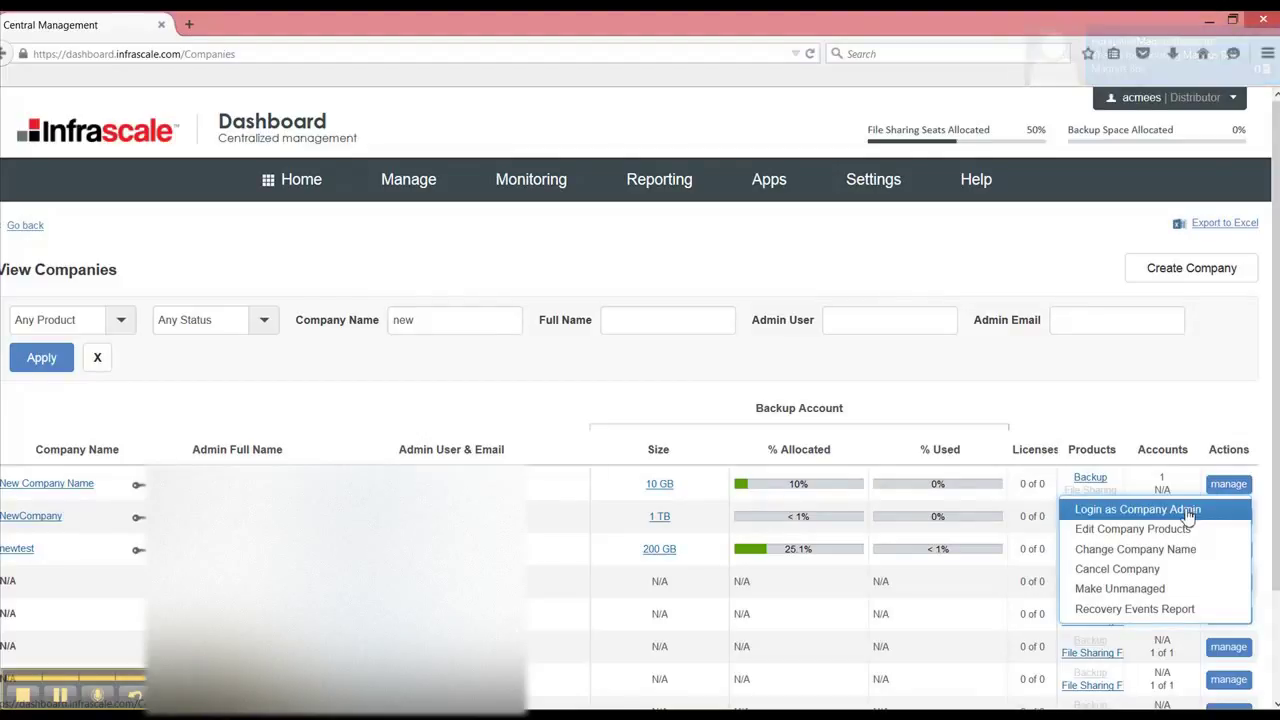
# - Log in as New Company Name's company admin and browse its Apps and Manage menus
pyautogui.click(1188, 512)
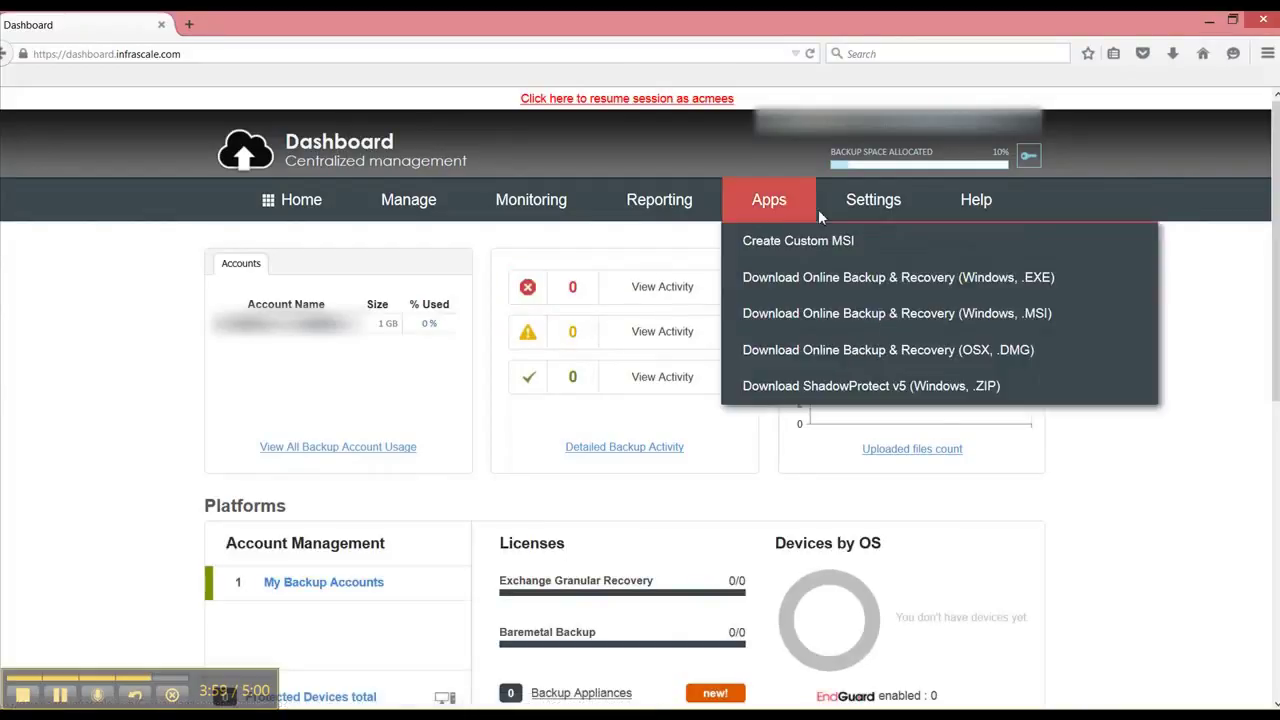
pyautogui.moveTo(858, 203)
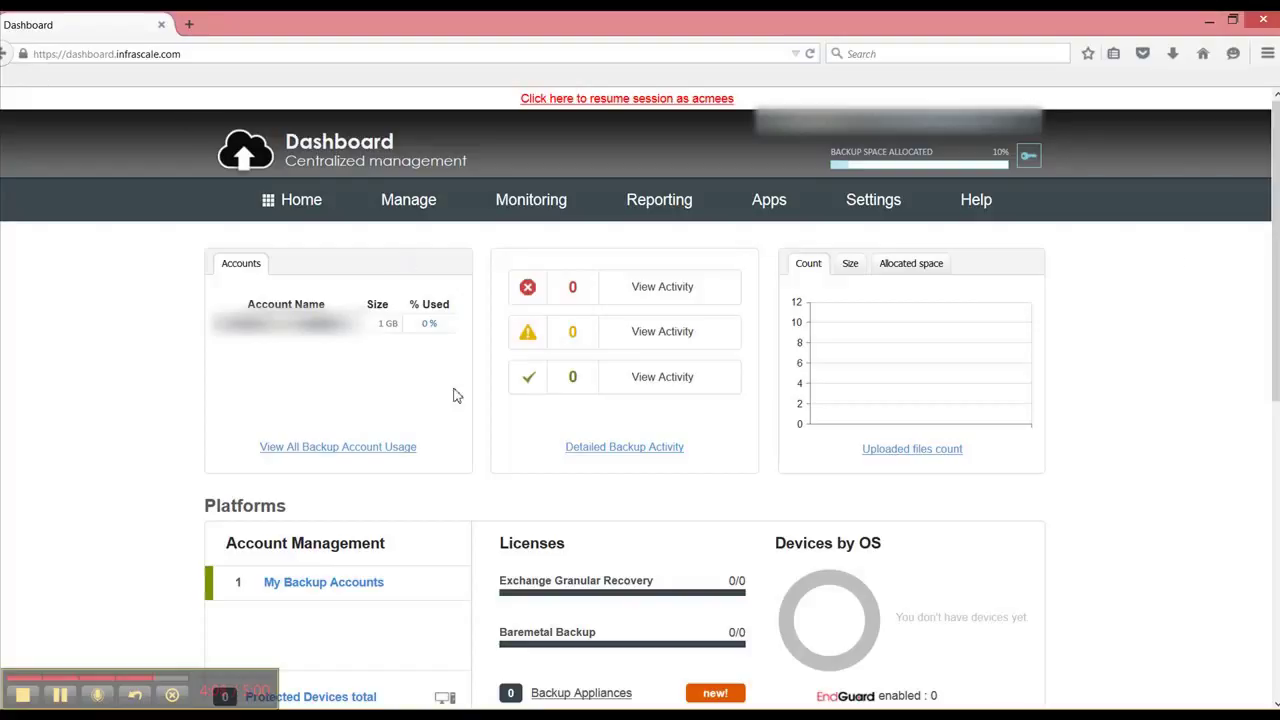
pyautogui.moveTo(386, 196)
pyautogui.moveTo(508, 251)
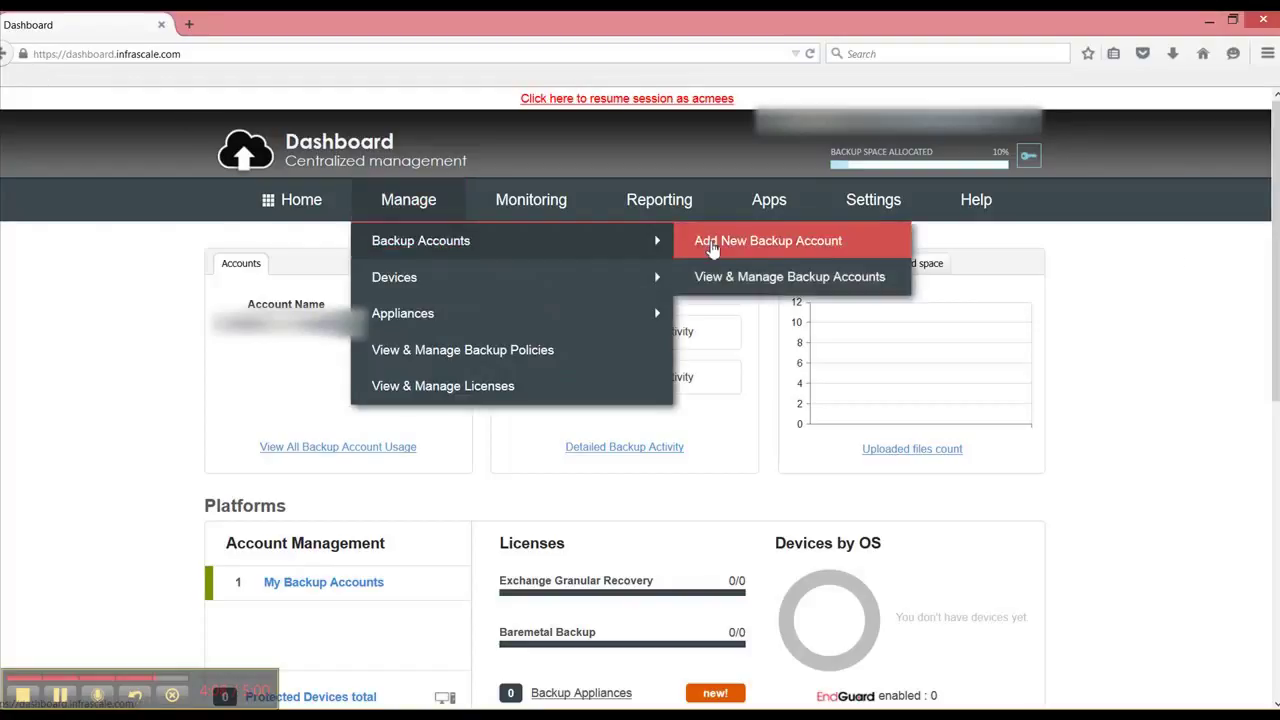
pyautogui.moveTo(490, 297)
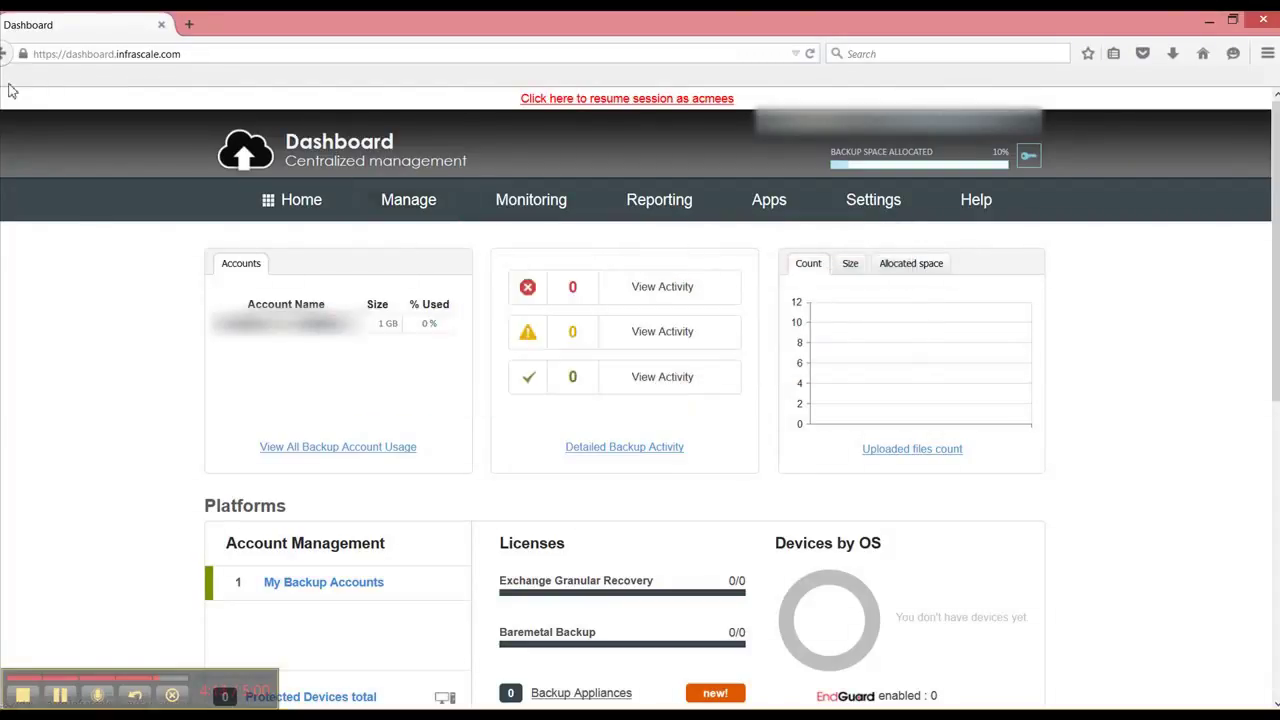
# - Resume the acmees distributor session, view the second company's products, then close that window
pyautogui.click(638, 100)
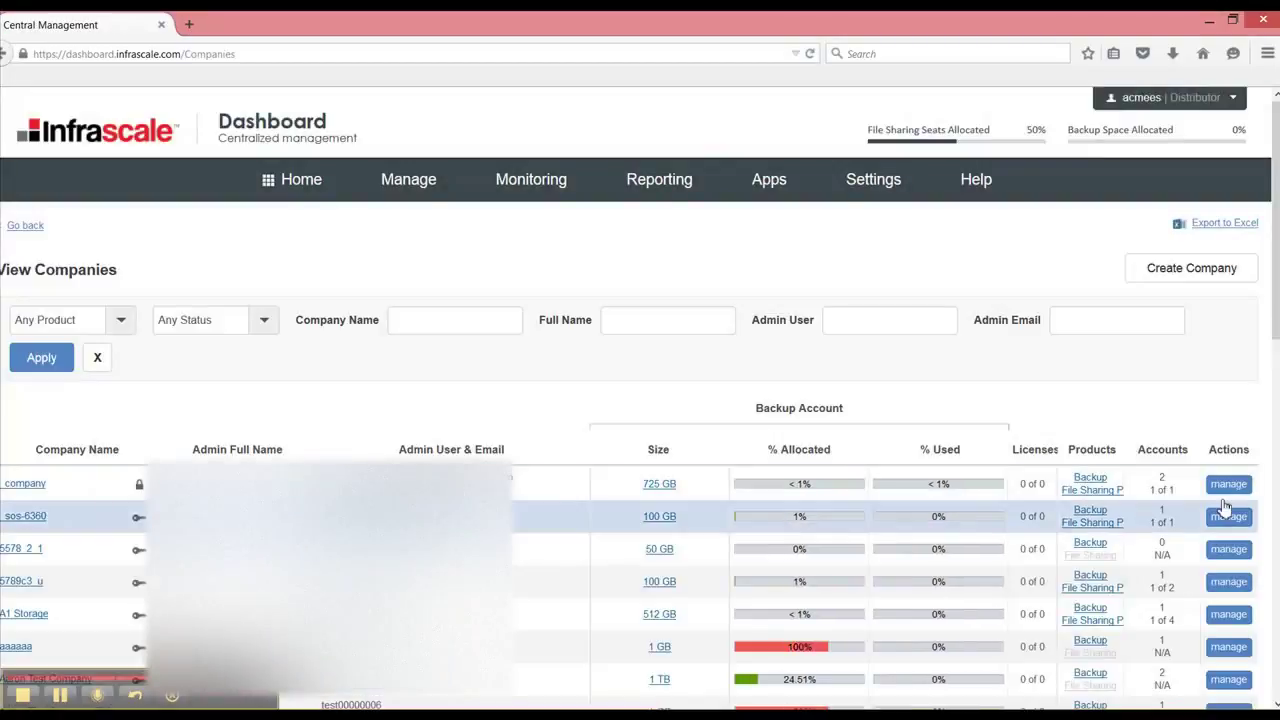
pyautogui.click(1232, 520)
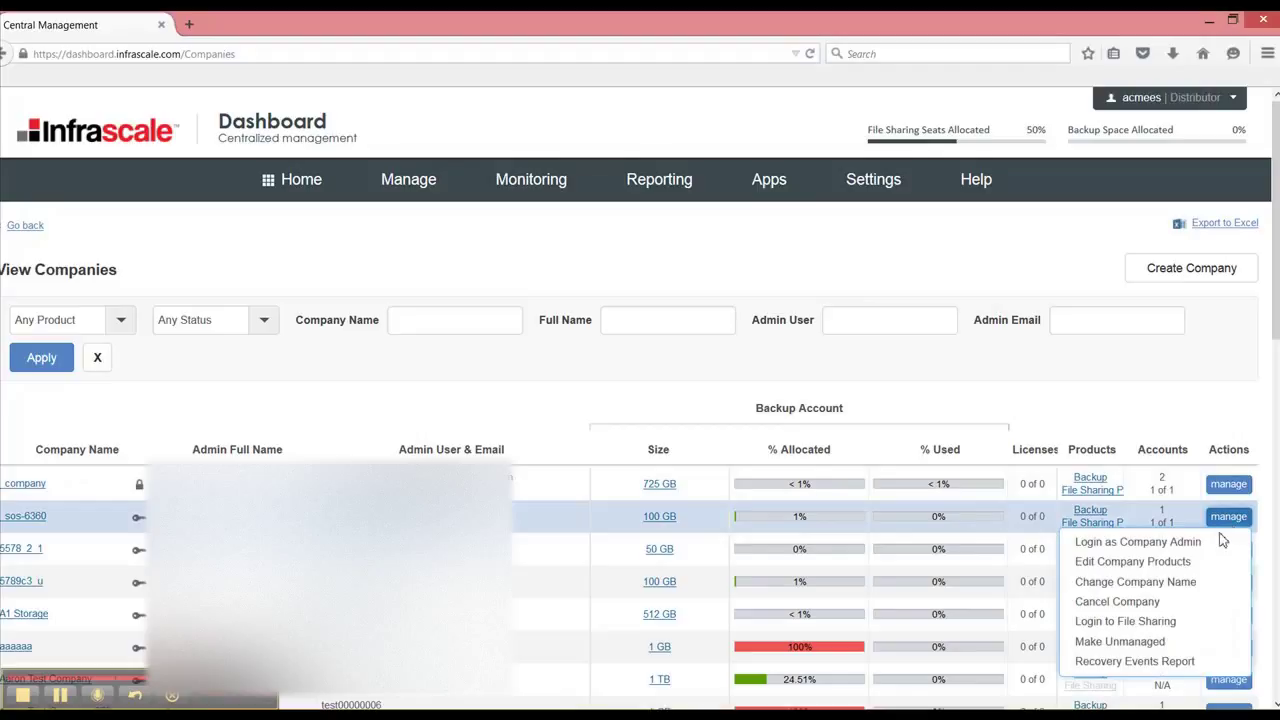
pyautogui.click(1190, 565)
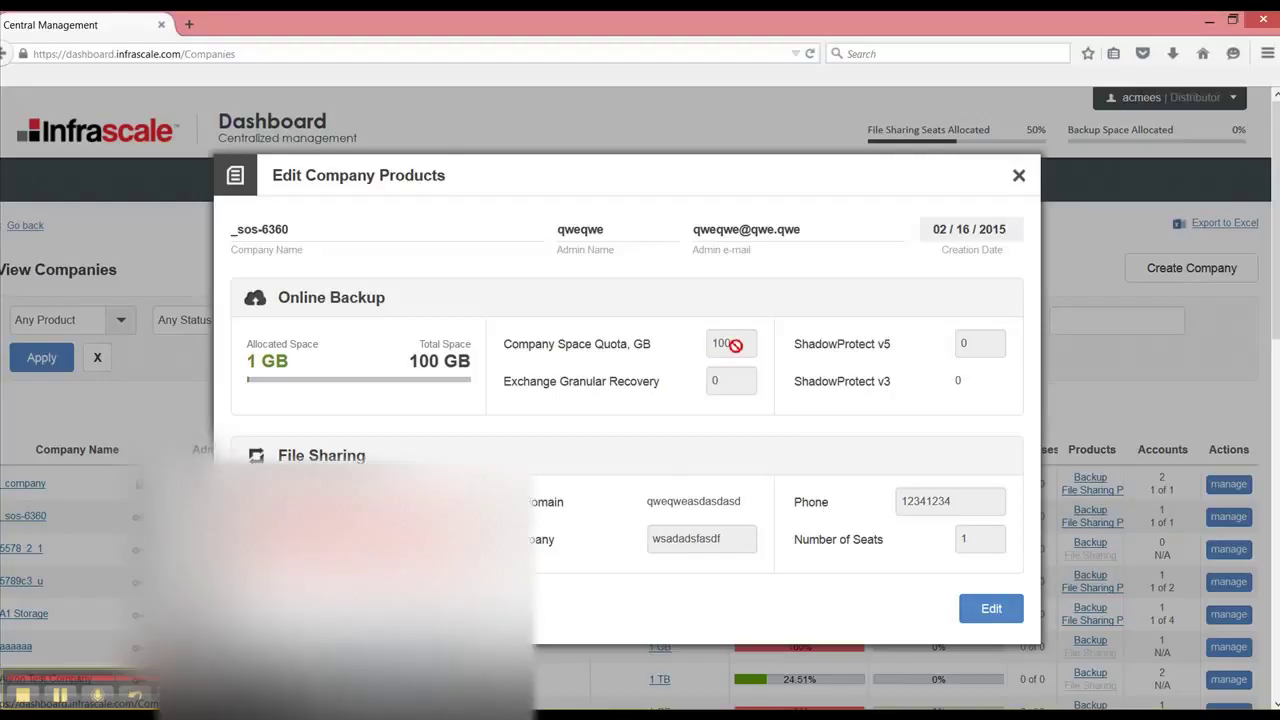
pyautogui.click(1018, 178)
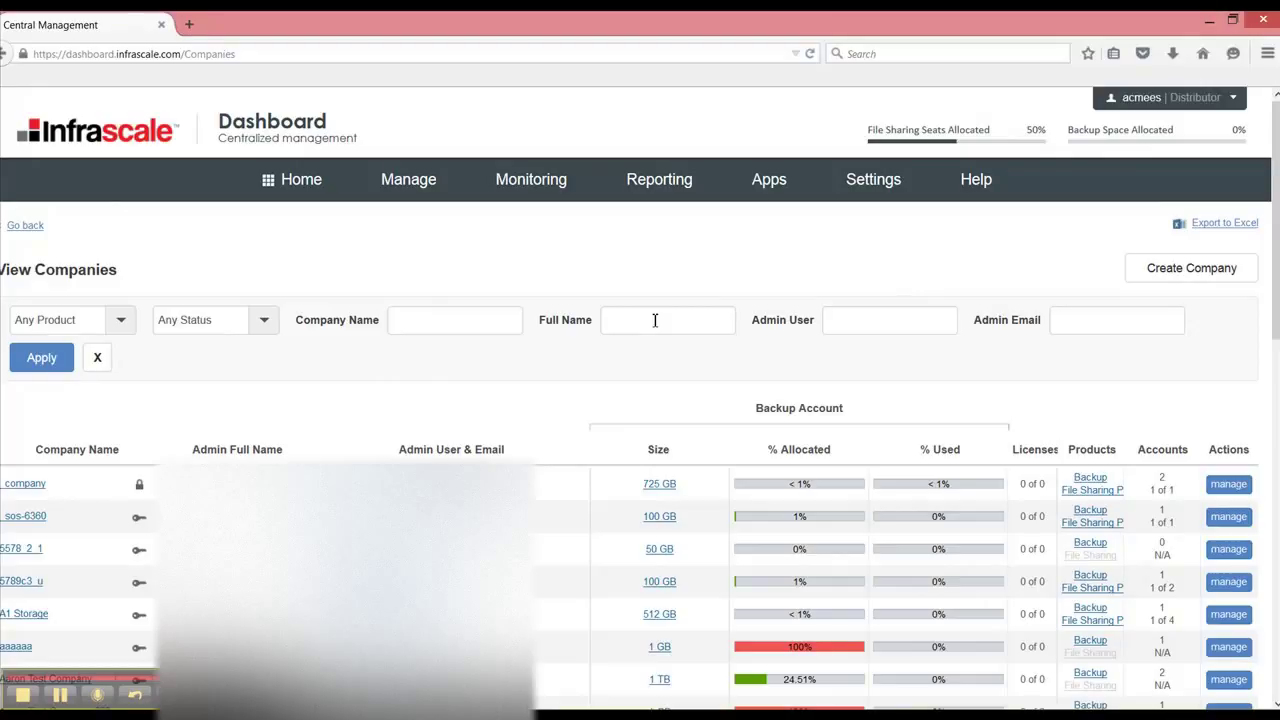
pyautogui.moveTo(976, 181)
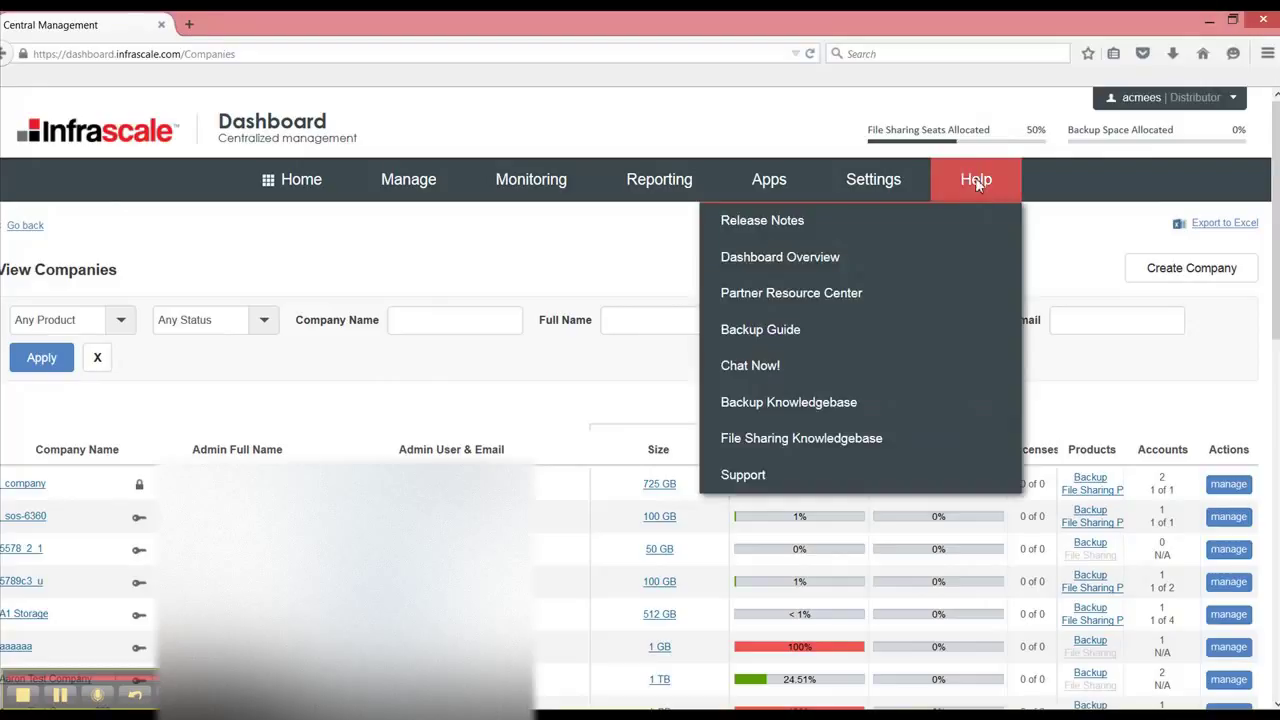